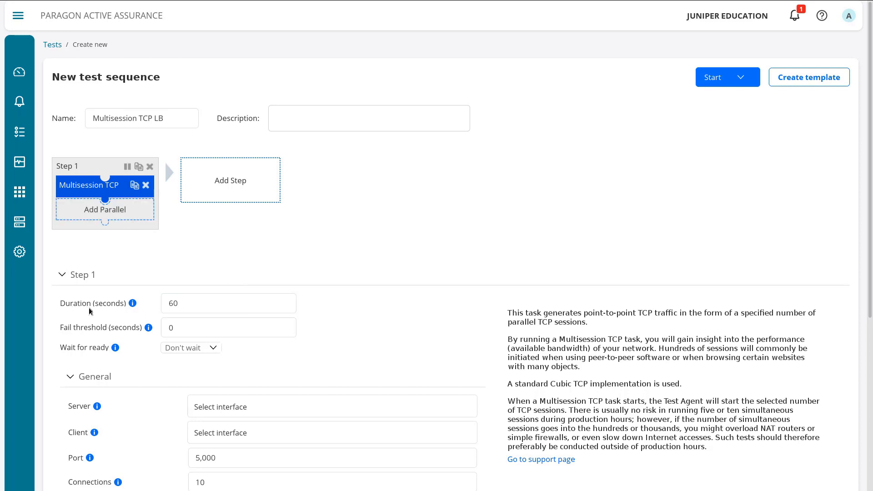
pyautogui.moveTo(229, 304); pyautogui.dragTo(86, 304)
pyautogui.click(336, 260)
pyautogui.scroll(-1, 336, 259)
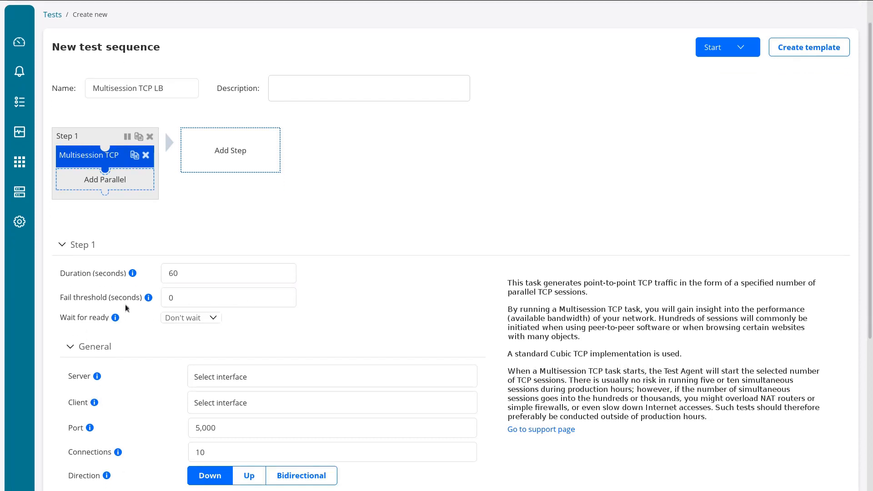
pyautogui.click(185, 292)
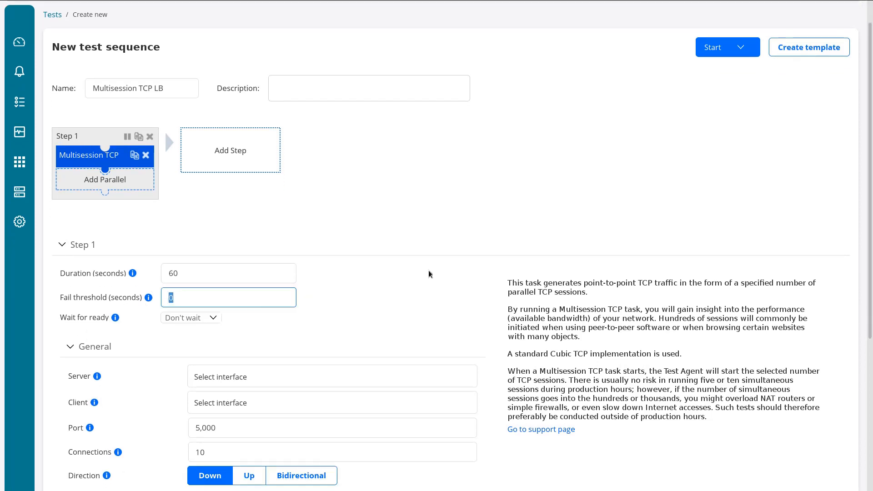
pyautogui.click(93, 386)
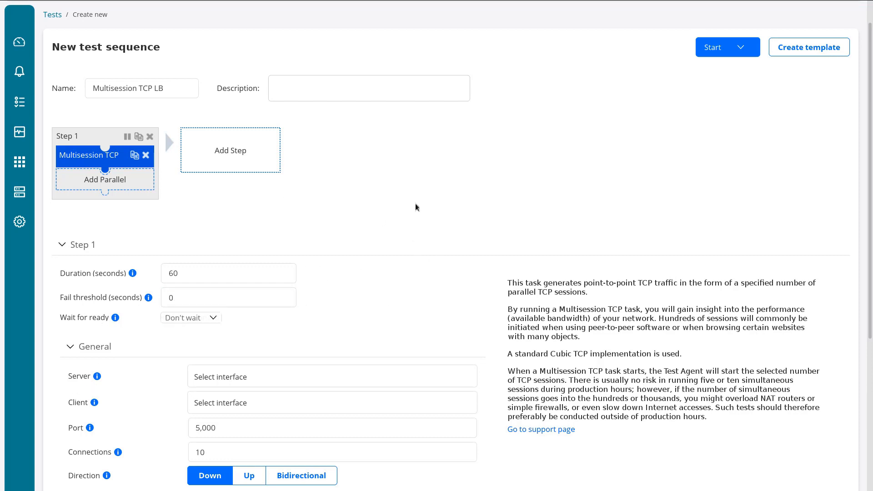
# Assign TA-1: eth1 as the server interface and TA-2: eth1 as the client interface of the Multisession TCP task.
pyautogui.scroll(-2, 415, 207)
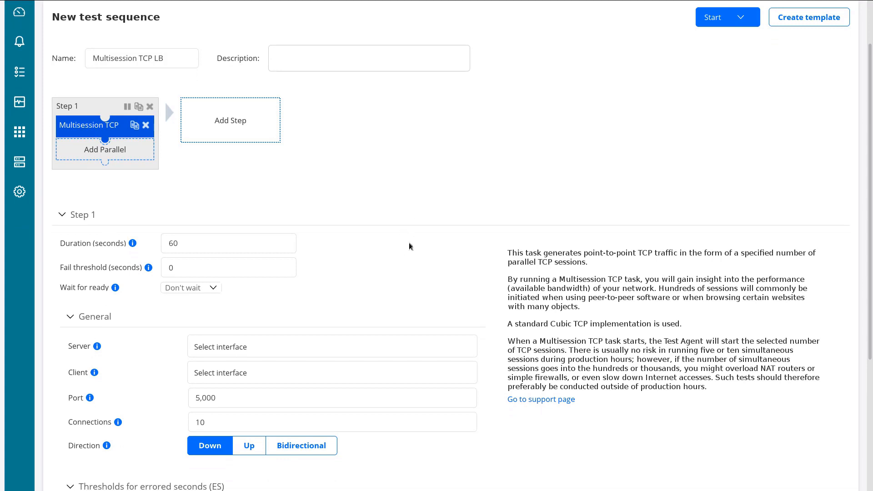
pyautogui.scroll(-1, 406, 227)
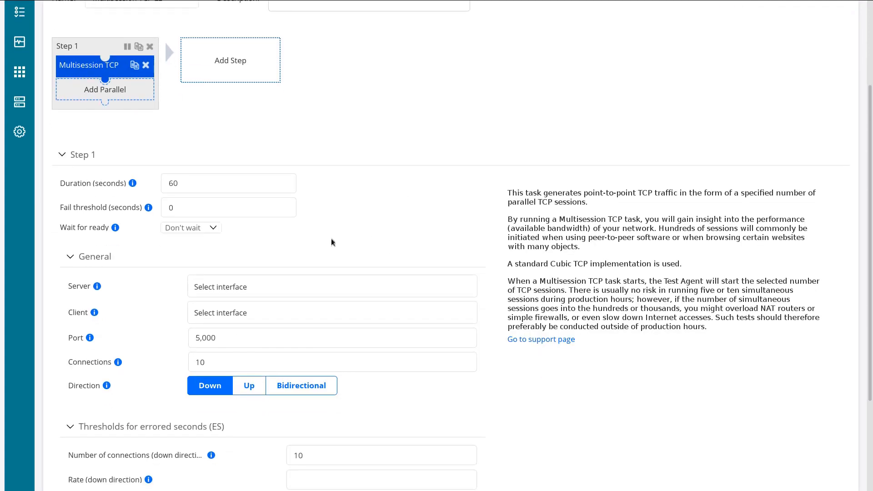
pyautogui.click(256, 296)
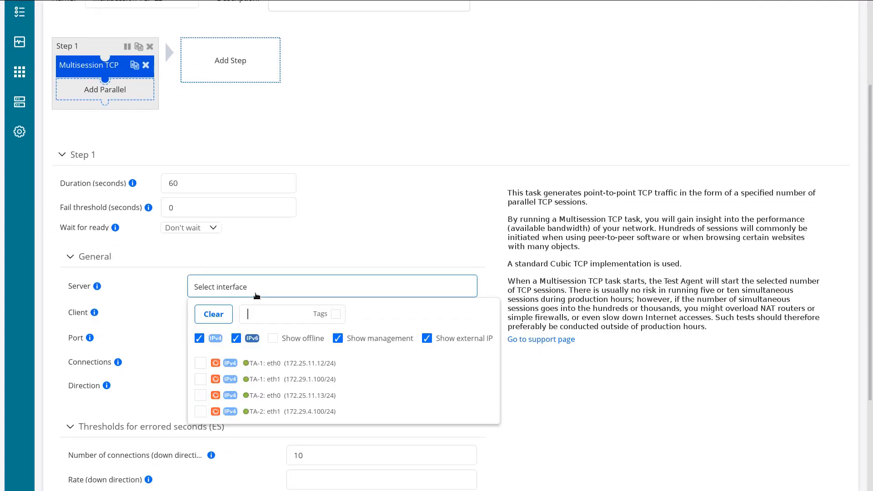
pyautogui.click(200, 379)
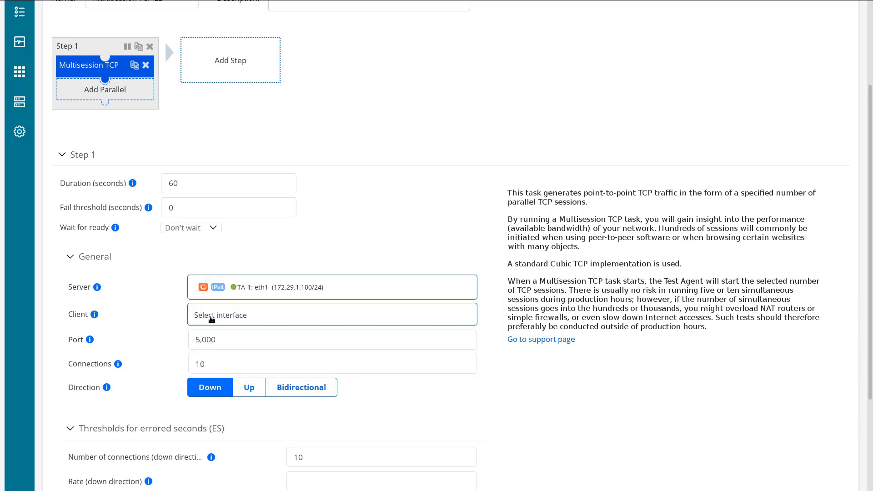
pyautogui.click(211, 319)
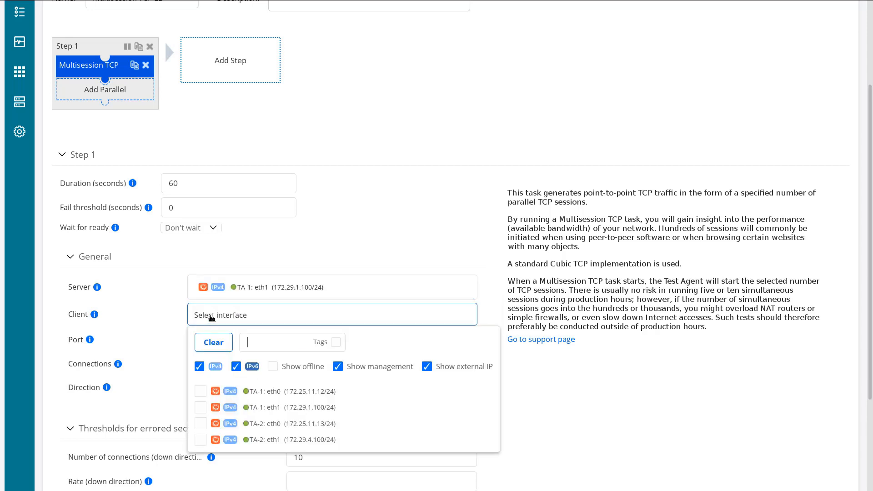
pyautogui.click(200, 439)
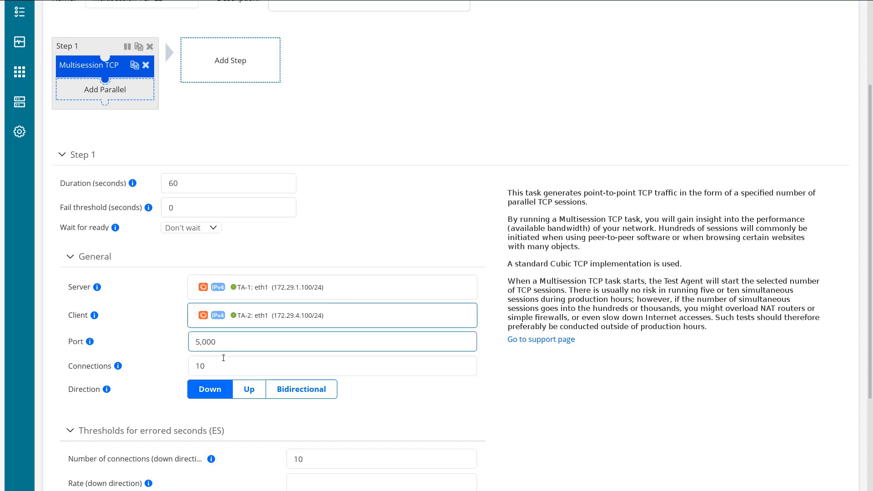
# Set the number of TCP connections to 20 and the traffic direction to Bidirectional.
pyautogui.moveTo(224, 358); pyautogui.dragTo(172, 355)
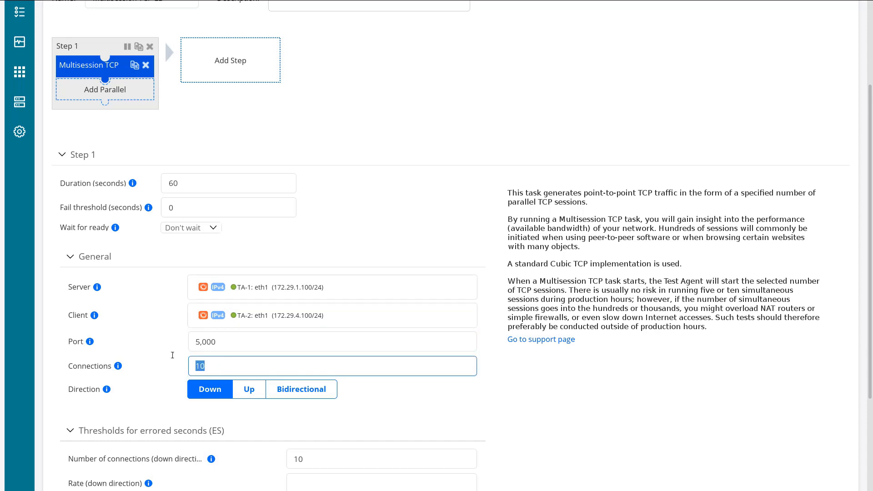
pyautogui.write('20')
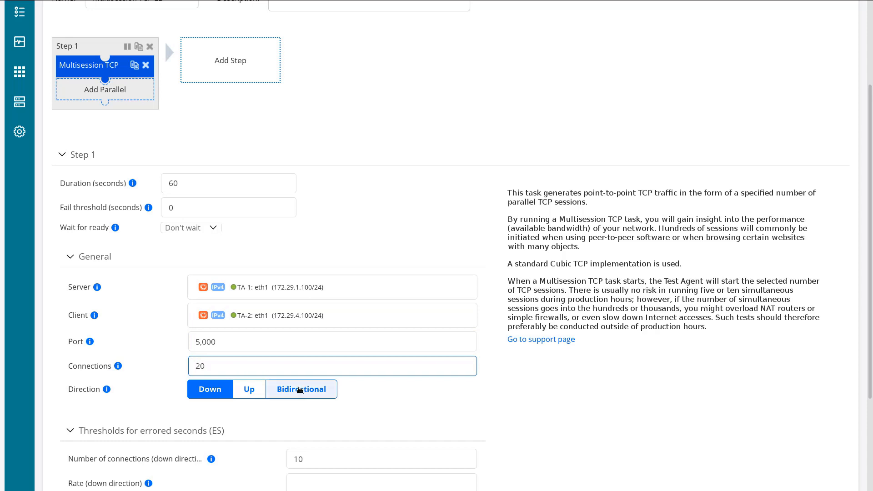
pyautogui.click(300, 390)
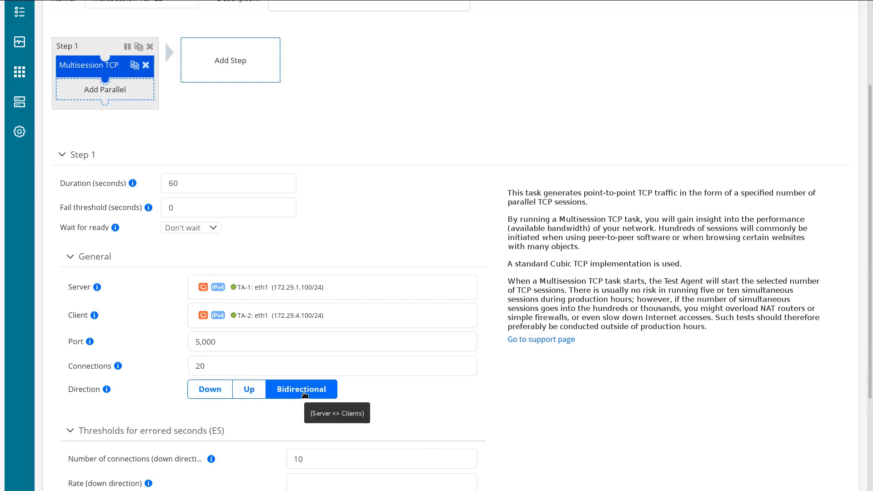
# Set the errored-seconds thresholds for the number of connections to 15 in both the down and up directions.
pyautogui.scroll(-2, 346, 360)
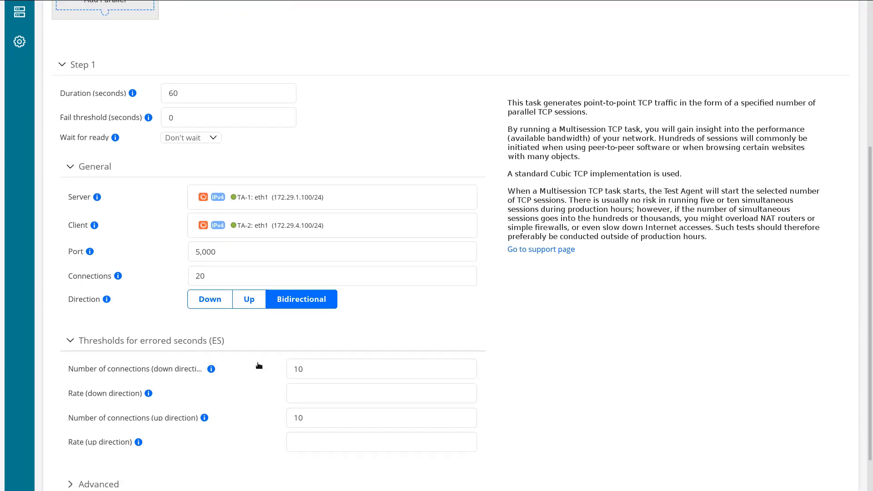
pyautogui.moveTo(378, 371); pyautogui.dragTo(121, 351)
pyautogui.write('15')
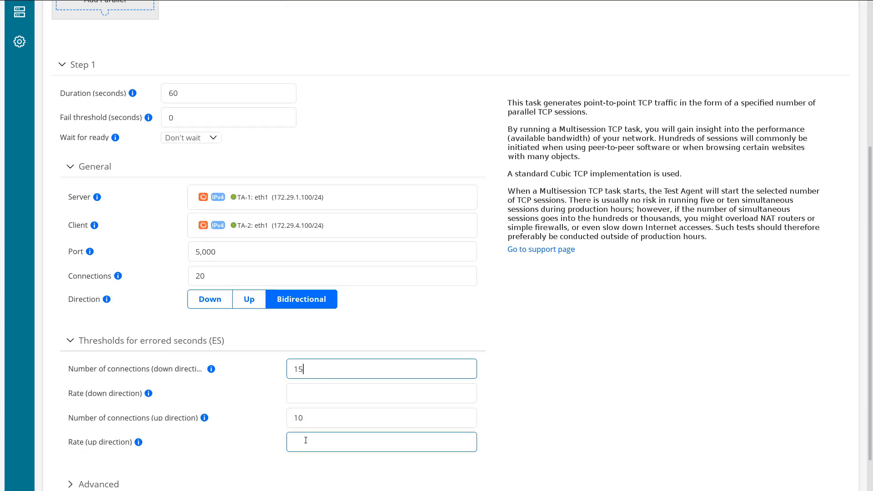
pyautogui.moveTo(304, 419); pyautogui.dragTo(265, 416)
pyautogui.write('15')
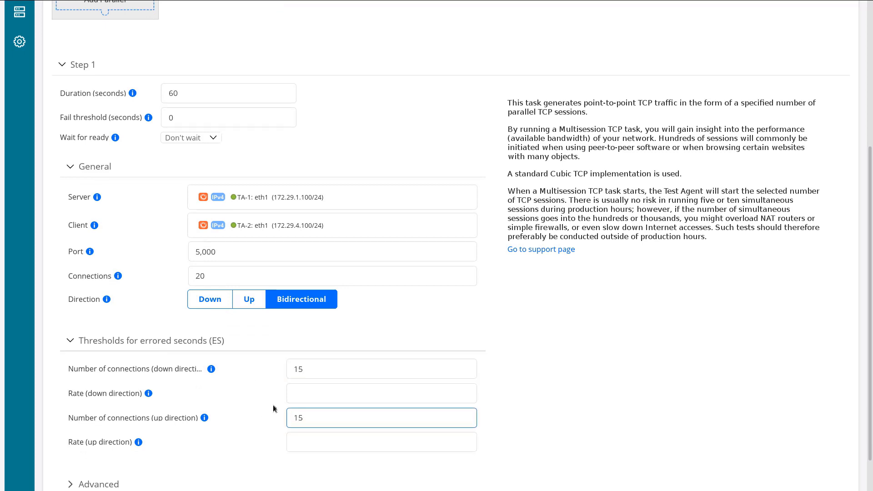
# Set the errored-seconds rate thresholds to 100 in both the down and up directions.
pyautogui.click(302, 392)
pyautogui.write('100')
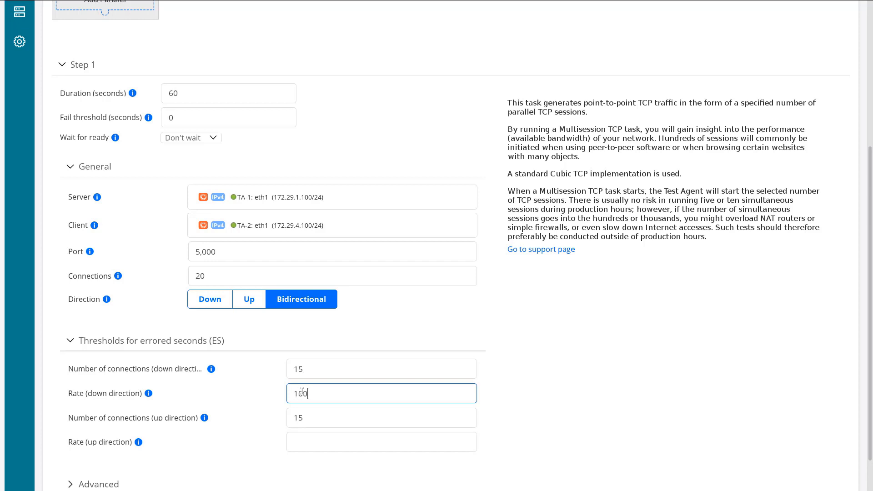
pyautogui.click(306, 440)
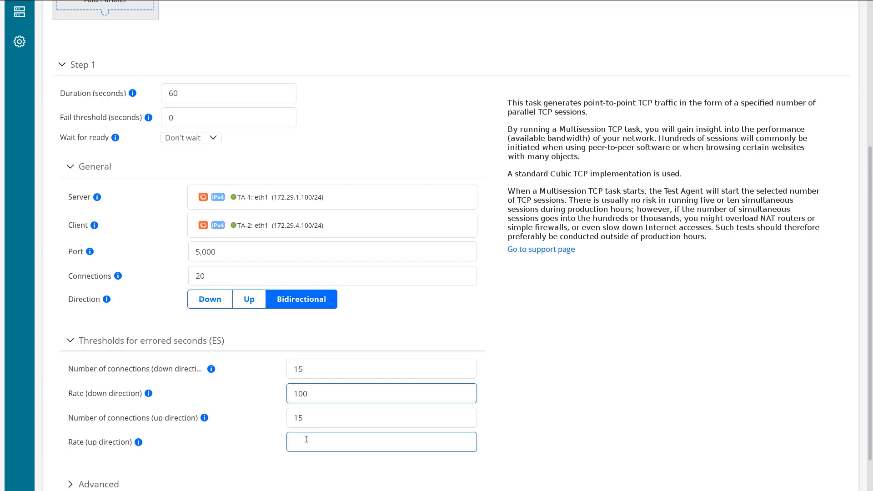
pyautogui.write('100')
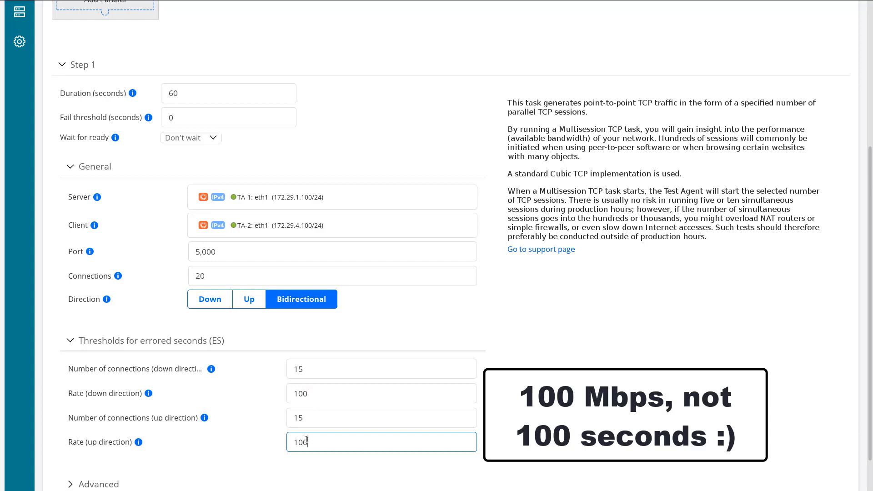
# Check the advanced delayed-start setting of the Multisession TCP task and start the test sequence.
pyautogui.scroll(-1, 163, 448)
pyautogui.click(94, 445)
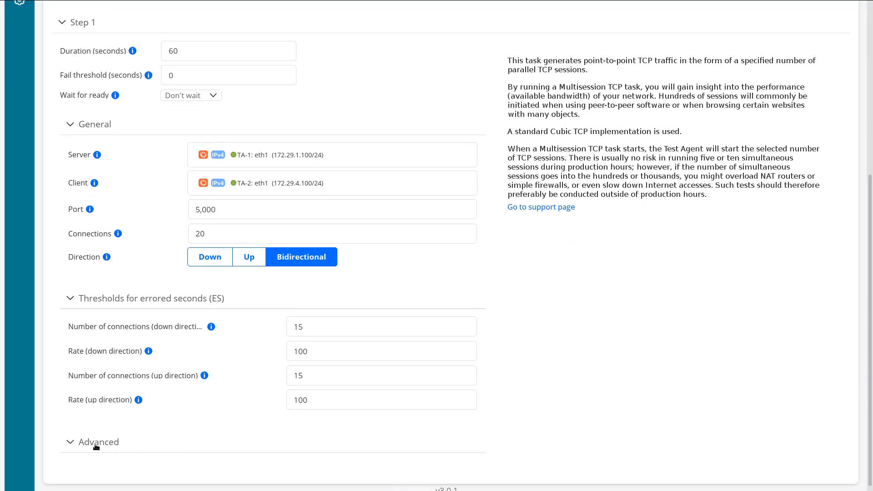
pyautogui.scroll(-1, 203, 402)
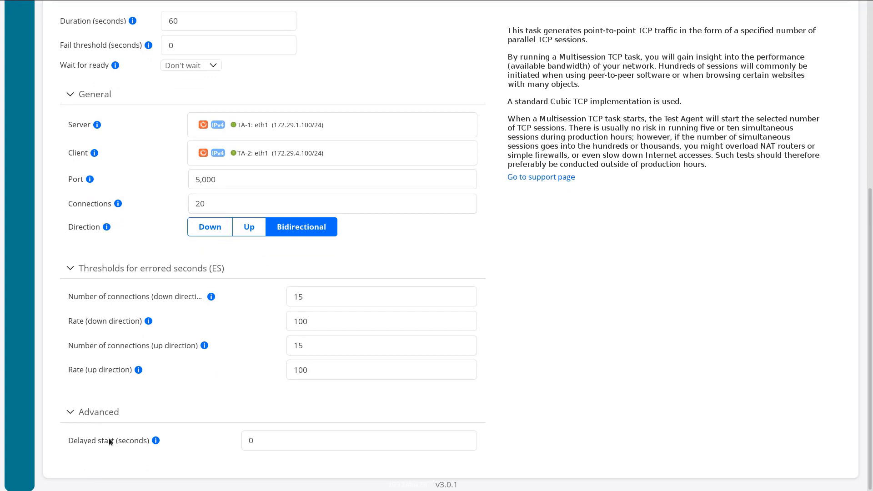
pyautogui.click(71, 412)
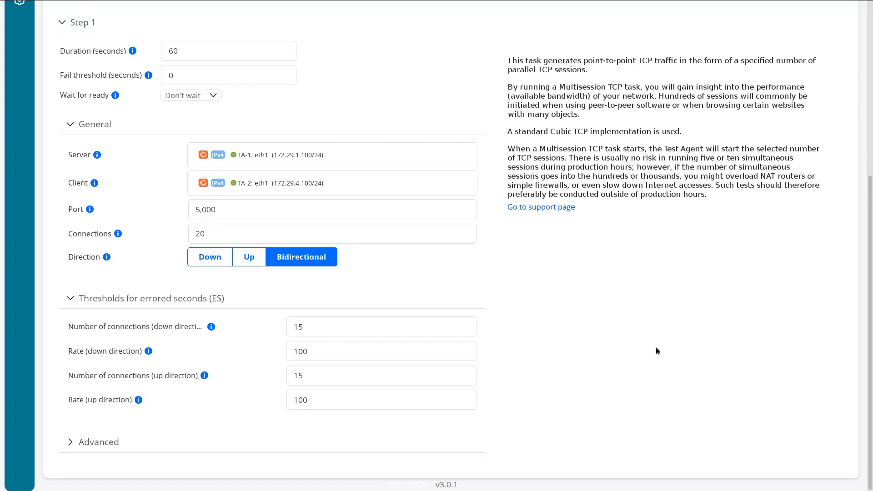
pyautogui.scroll(6, 662, 380)
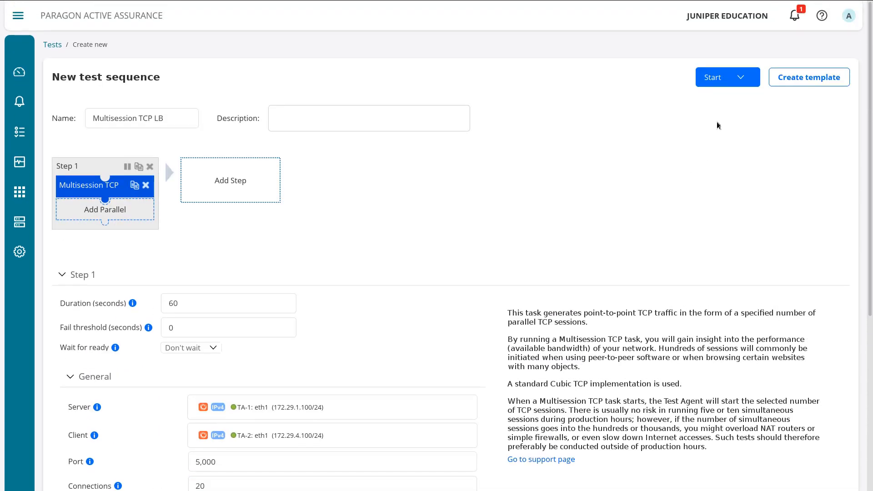
pyautogui.click(713, 80)
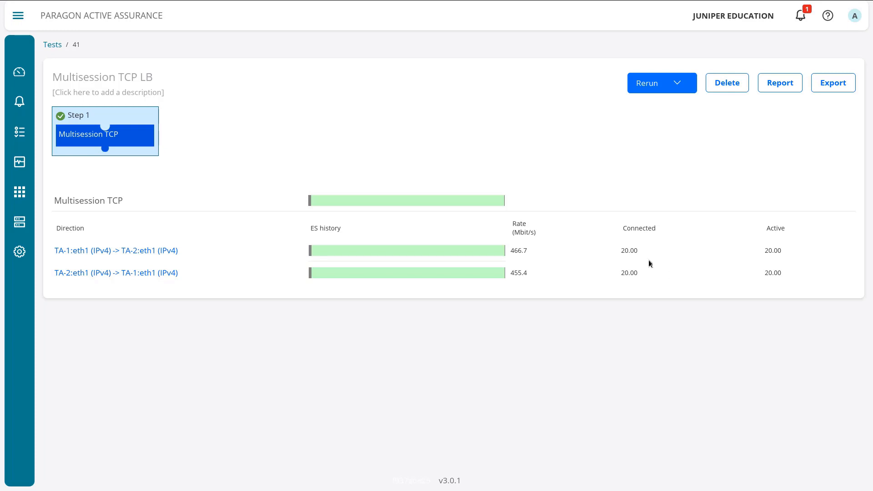
# Examine the TA-1:eth1 to TA-2:eth1 results as a graph and as a table showing all rows, and close the results window.
pyautogui.click(146, 250)
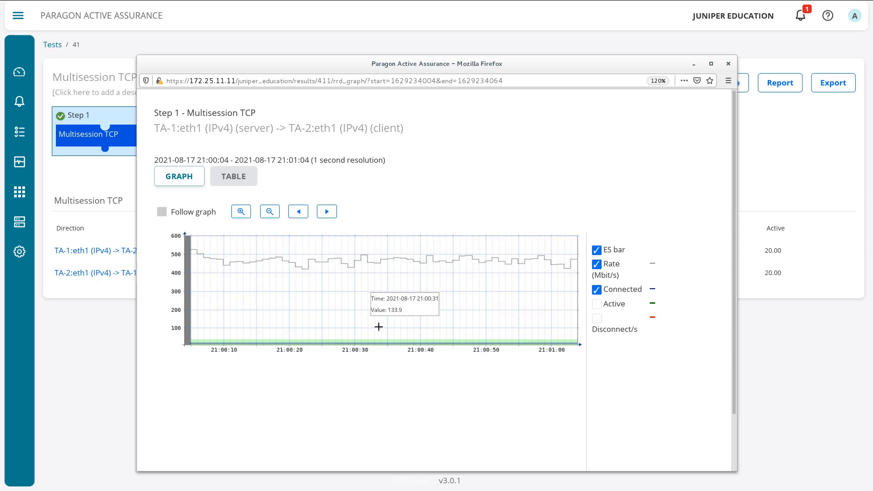
pyautogui.click(233, 181)
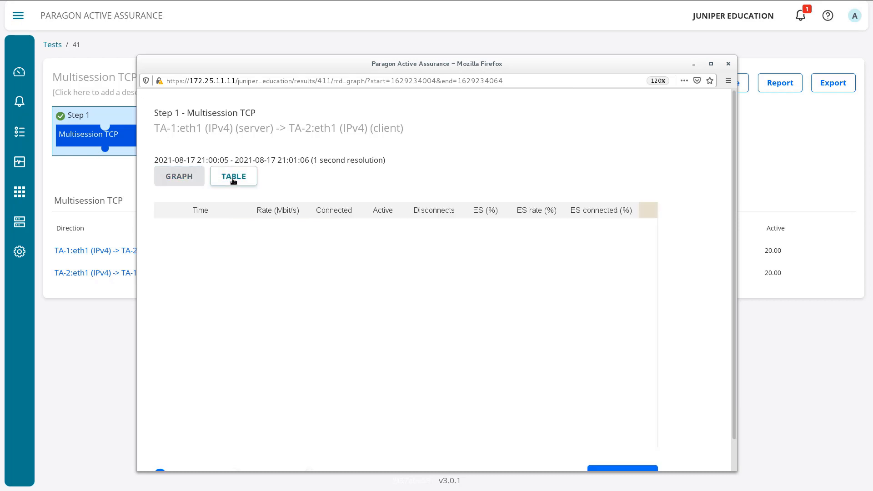
pyautogui.scroll(-1, 280, 377)
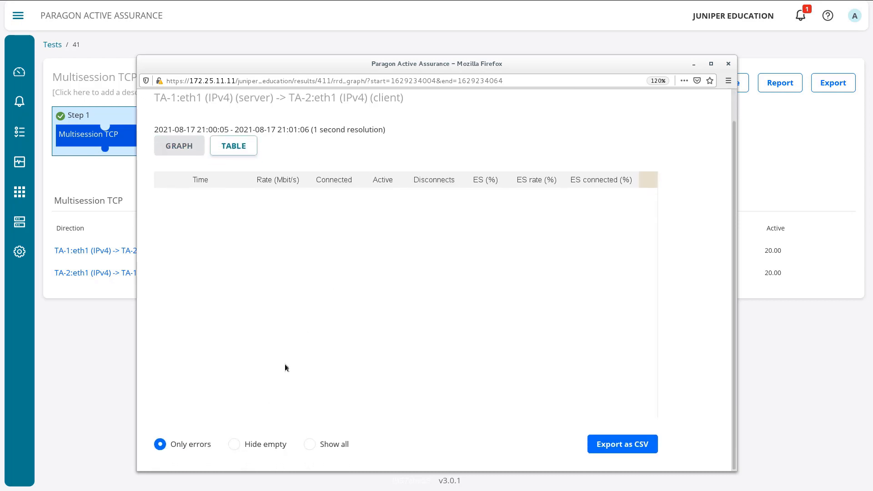
pyautogui.click(309, 444)
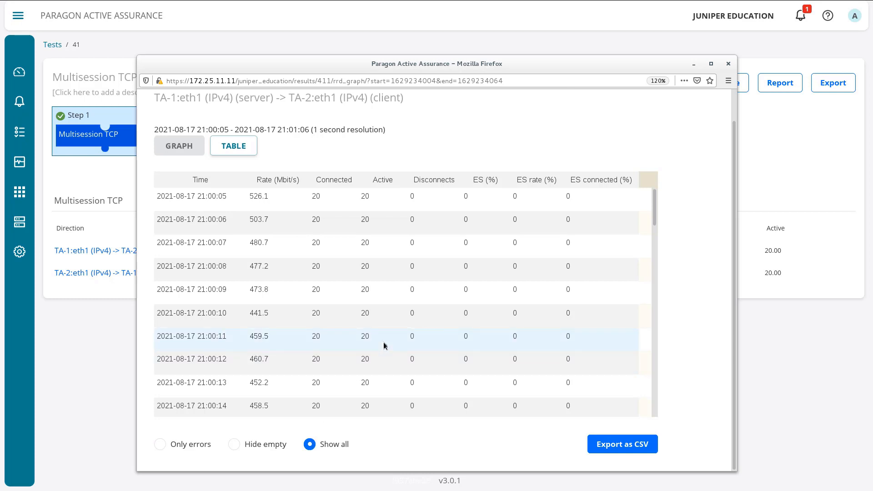
pyautogui.scroll(-2, 392, 298)
pyautogui.scroll(-2, 392, 298)
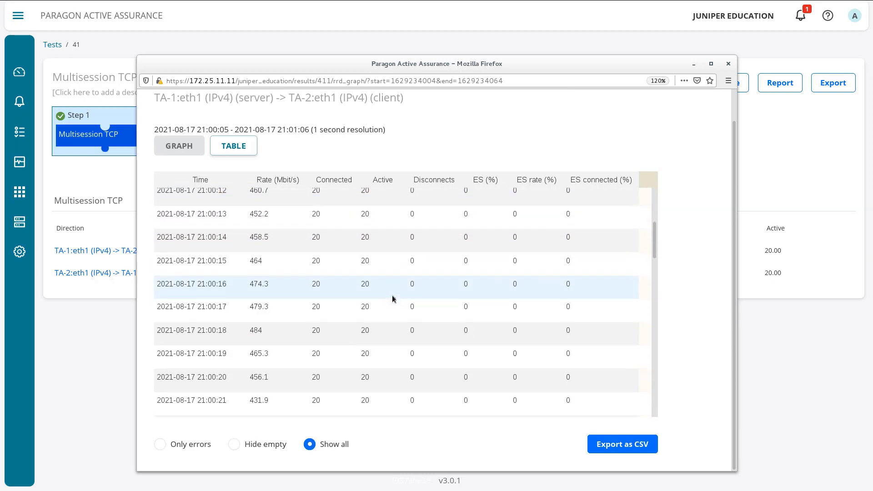
pyautogui.scroll(3, 389, 299)
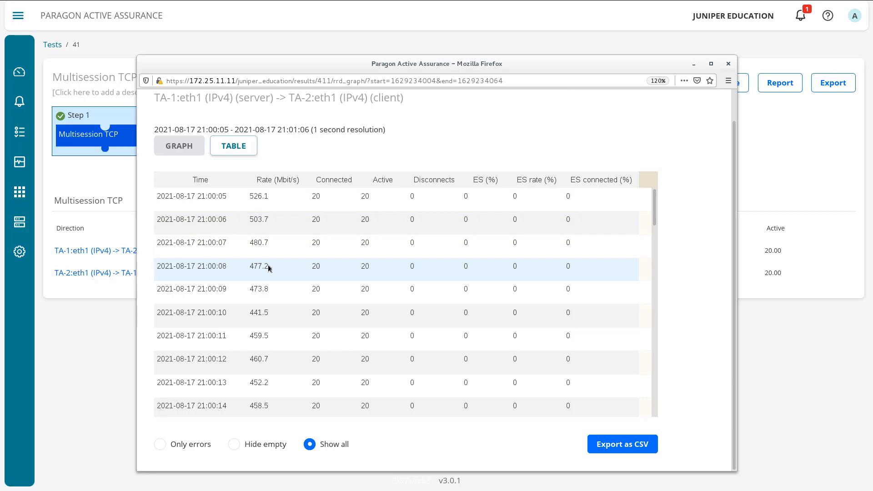
pyautogui.scroll(1, 380, 282)
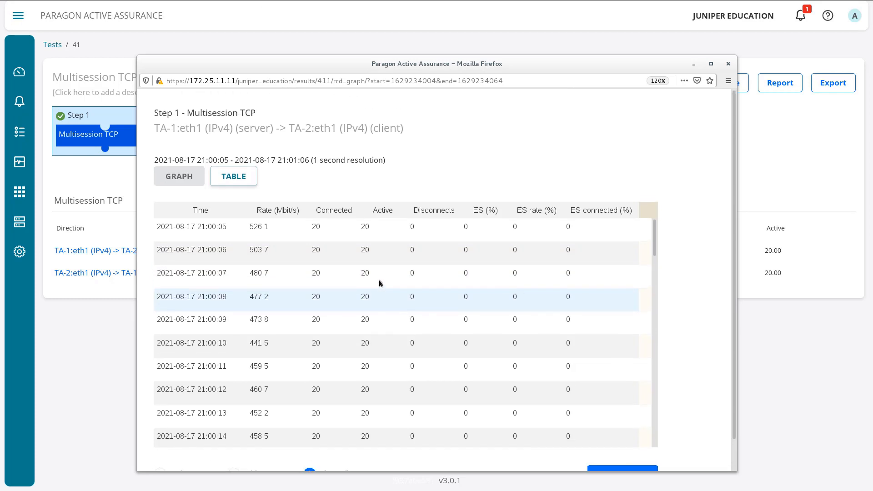
pyautogui.scroll(-2, 557, 254)
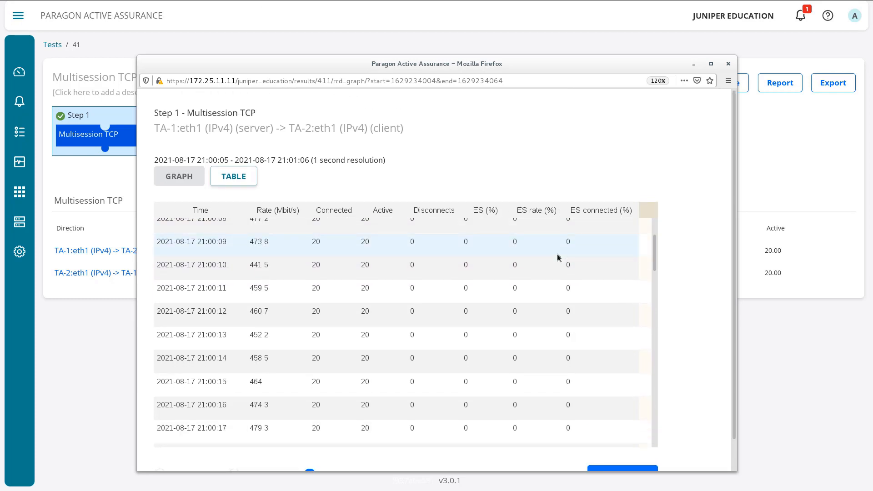
pyautogui.scroll(2, 557, 254)
pyautogui.click(728, 64)
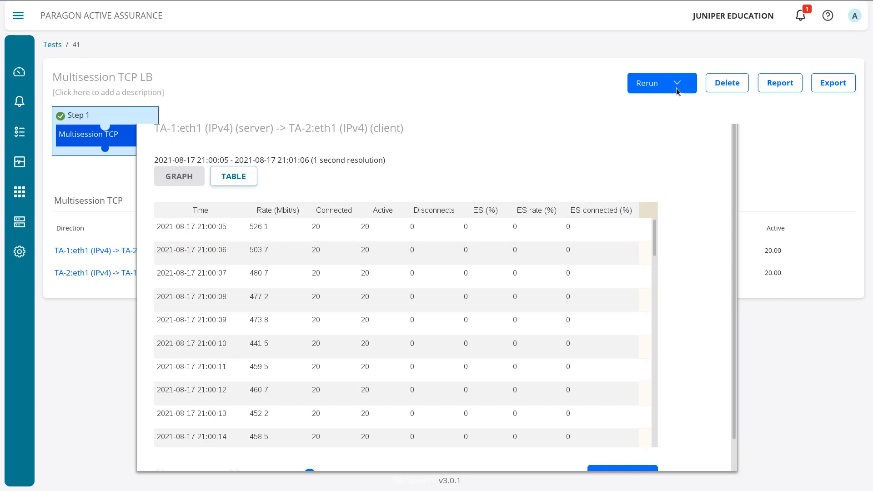
# Examine the TA-2:eth1 to TA-1:eth1 results as a graph and as a table showing all rows, and close the results window.
pyautogui.click(155, 273)
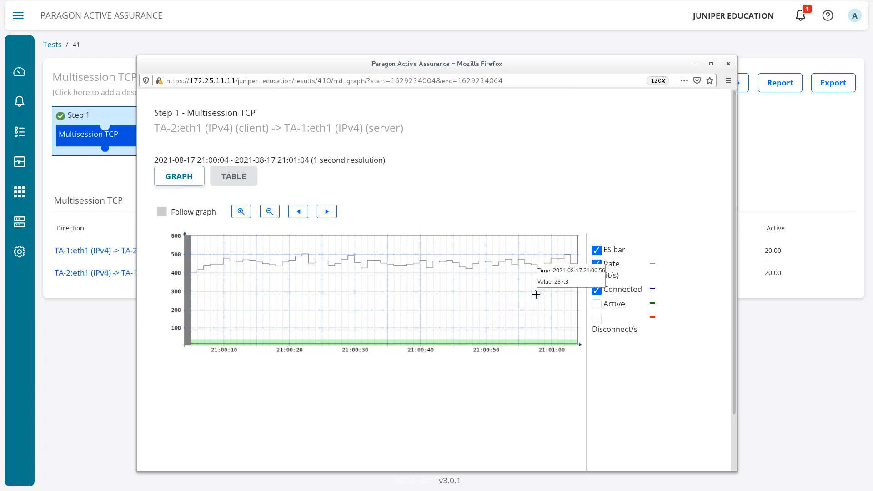
pyautogui.click(243, 186)
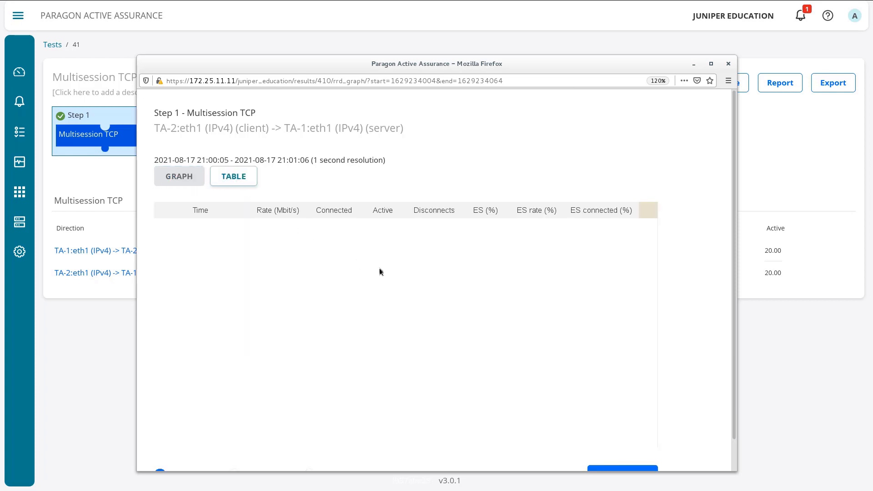
pyautogui.scroll(-1, 273, 389)
pyautogui.click(310, 445)
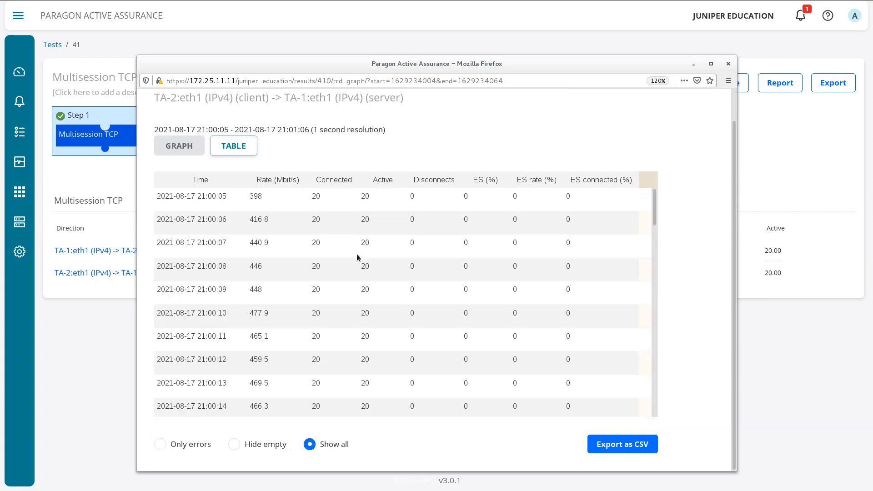
pyautogui.scroll(-3, 360, 254)
pyautogui.scroll(3, 352, 275)
pyautogui.click(728, 64)
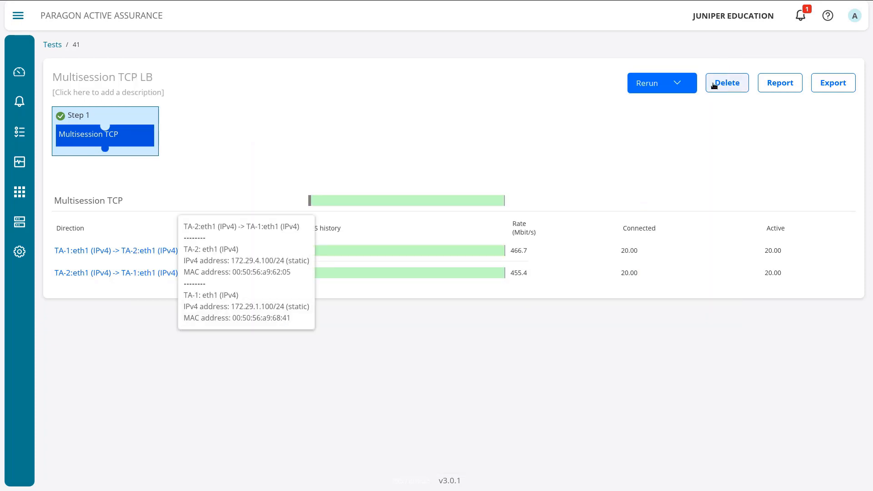